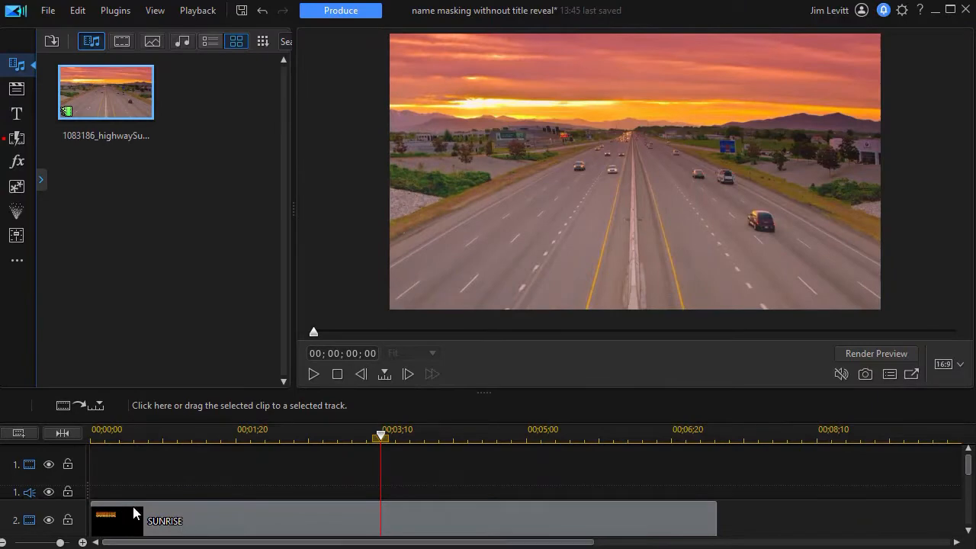
Step: Hide the SUNRISE title on track 2 and place the highway sunset clip at the start of track 1
click(174, 432)
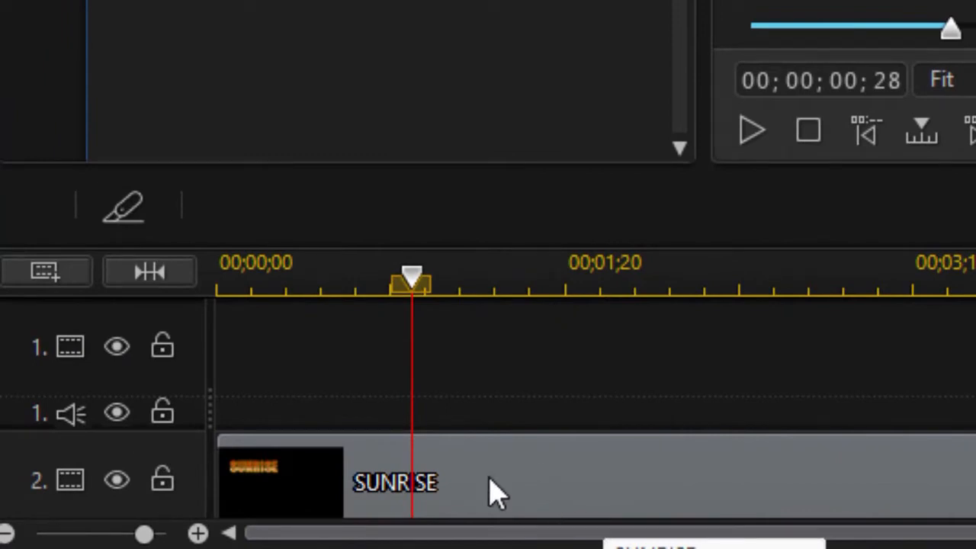
click(118, 482)
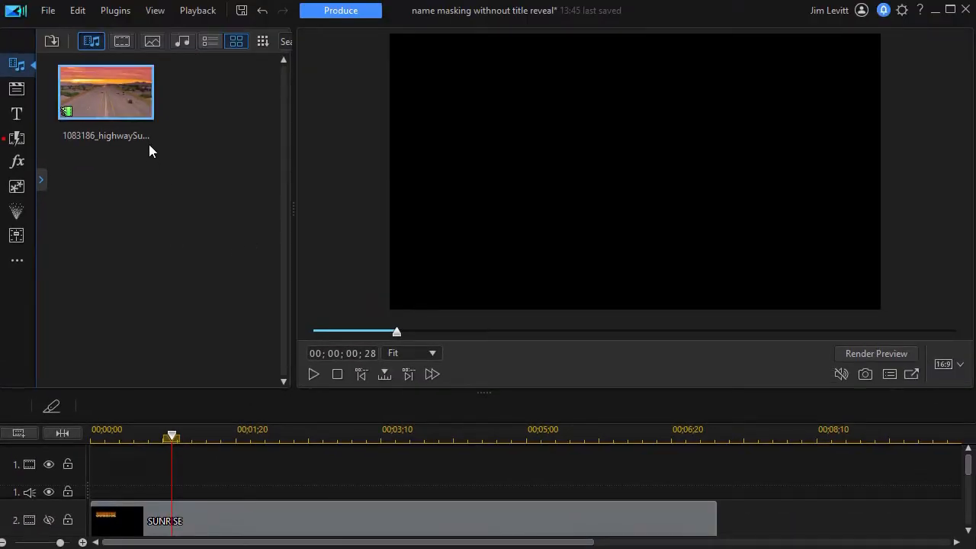
drag(105, 99, 89, 462)
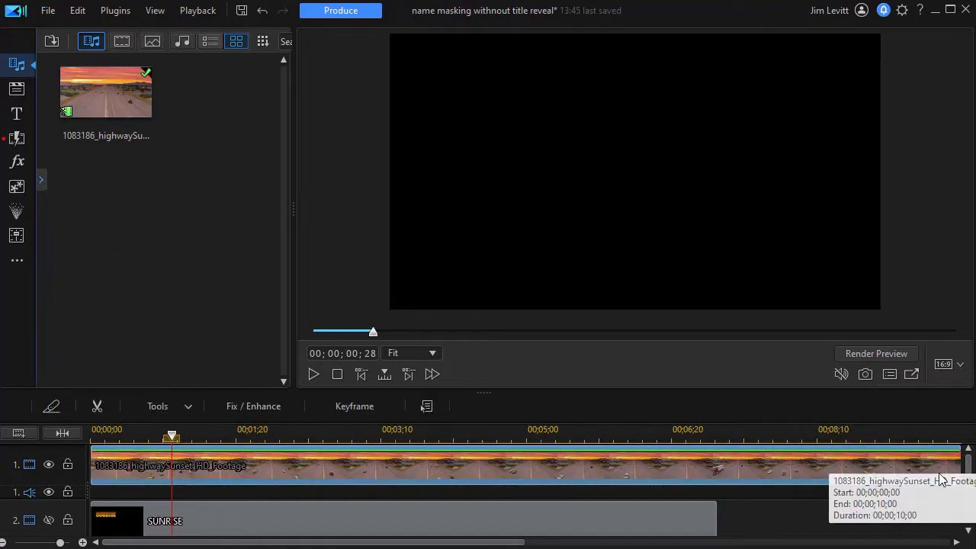
Step: Place a second copy of the highway sunset clip at the start of track 3 and hide track 1
drag(967, 465, 968, 494)
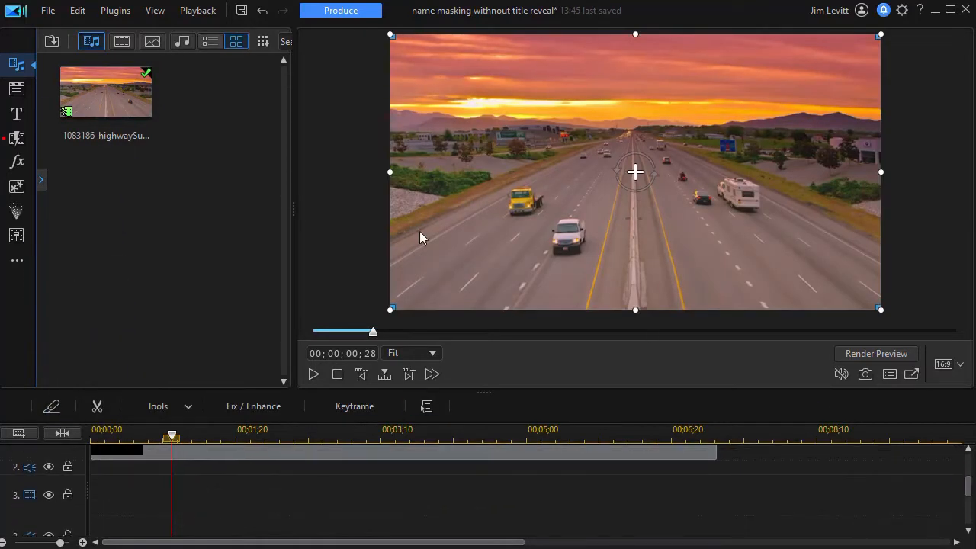
drag(97, 93, 73, 509)
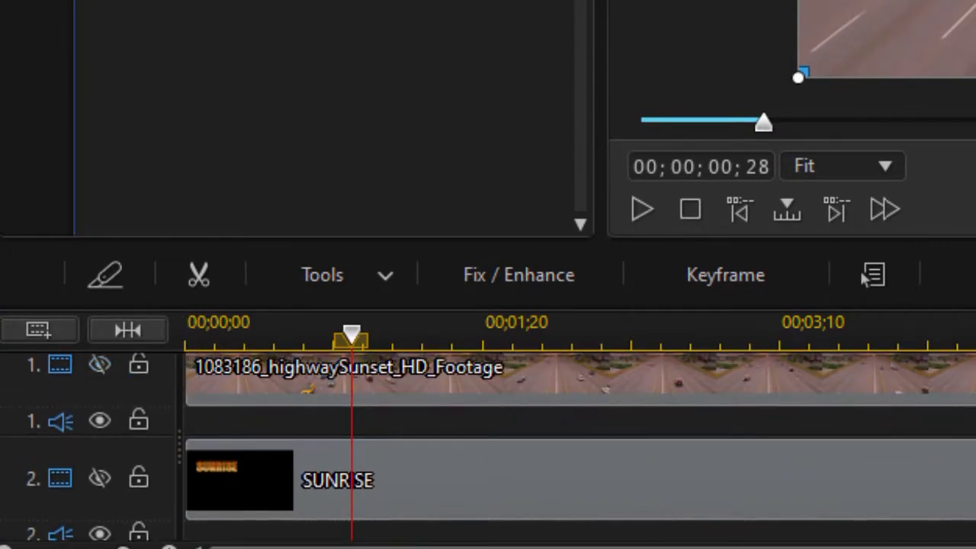
scroll(580, 446, down, 3)
scroll(579, 446, up, 2)
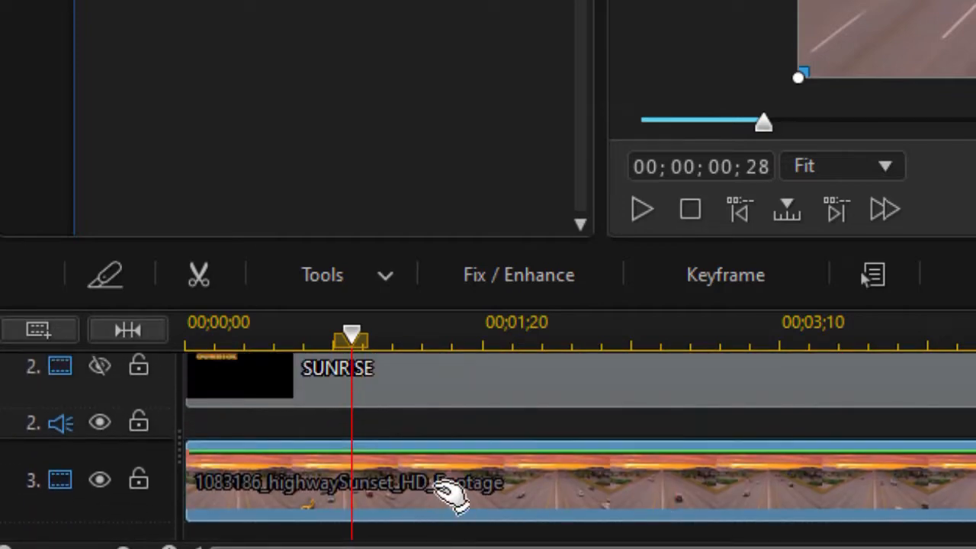
Step: Open the track 3 highway clip in the Mask Designer and begin a custom selection mask
scroll(450, 492, down, 1)
click(399, 269)
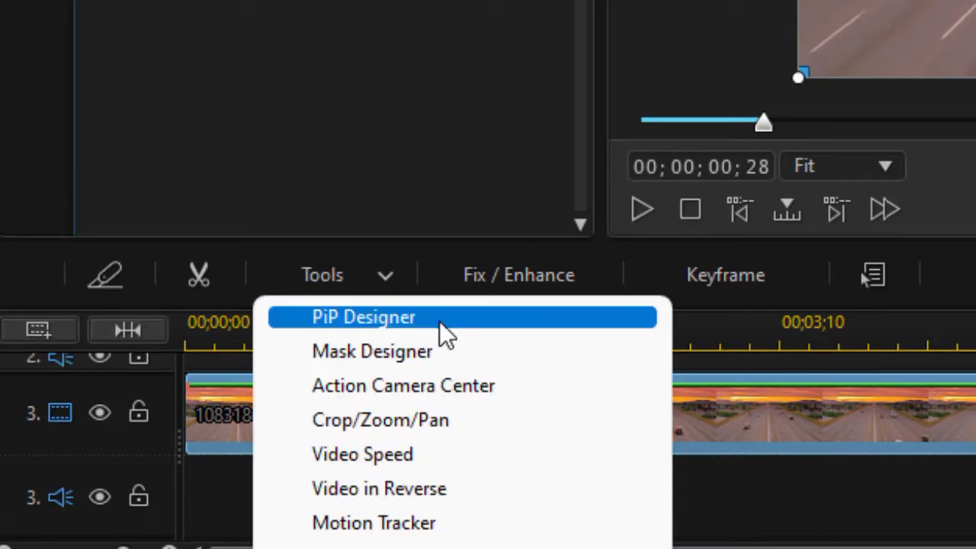
click(448, 357)
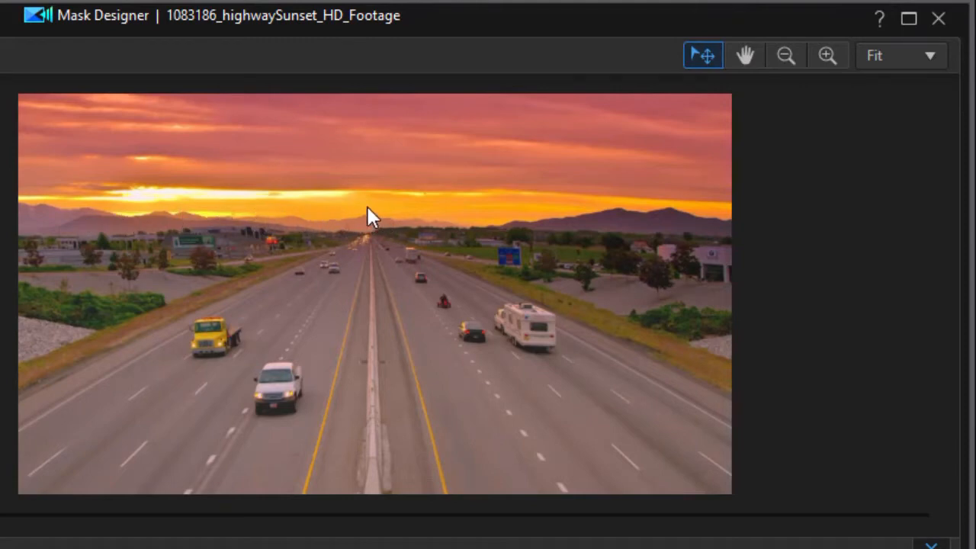
click(829, 52)
click(824, 54)
click(821, 54)
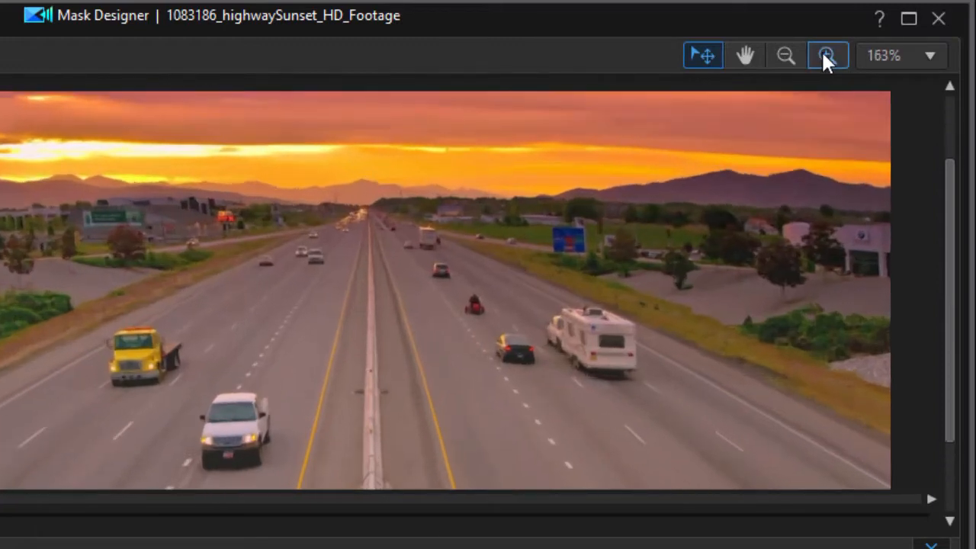
click(752, 55)
drag(257, 176, 287, 323)
click(706, 60)
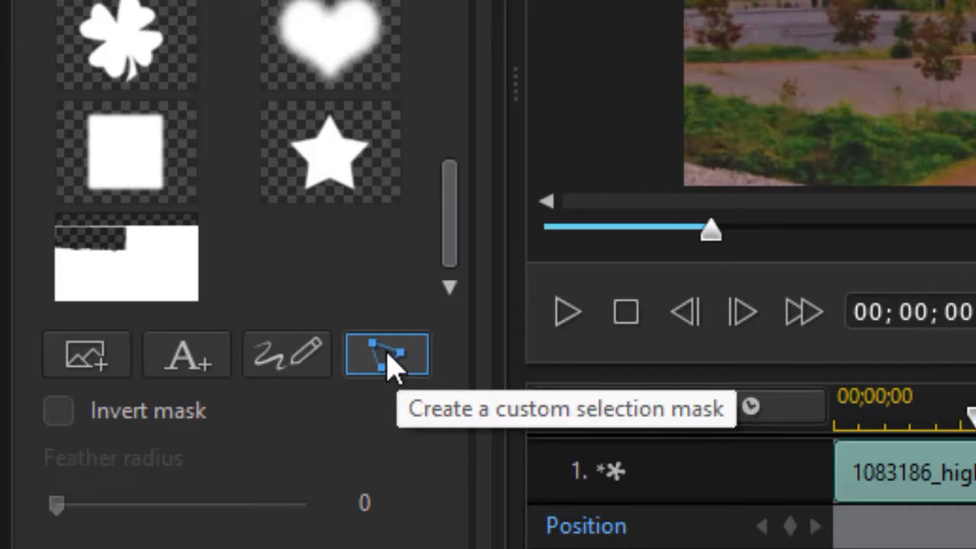
click(385, 358)
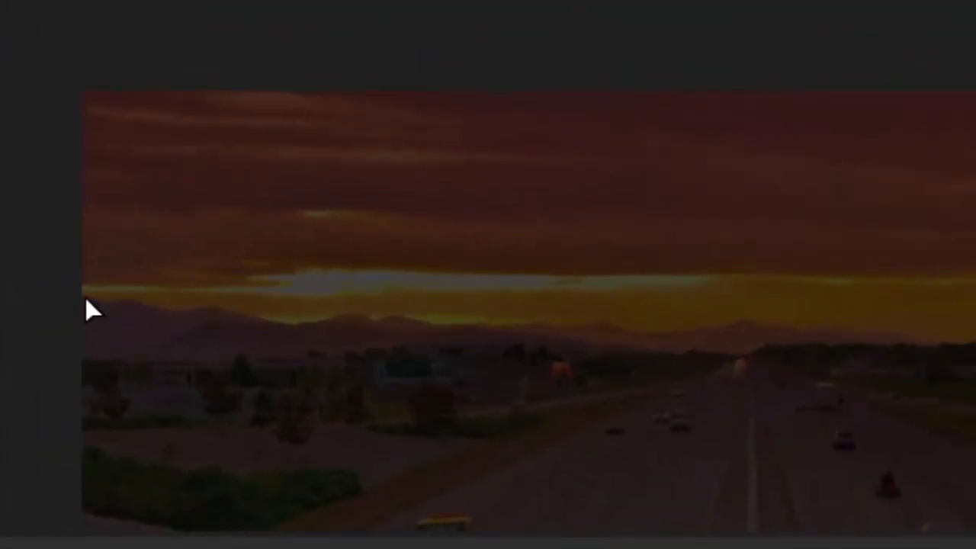
Step: Trace the mountain ridgeline with mask points from the frame's left edge to just past the highway's vanishing point
click(84, 296)
click(110, 302)
click(129, 297)
click(158, 309)
click(192, 308)
click(255, 312)
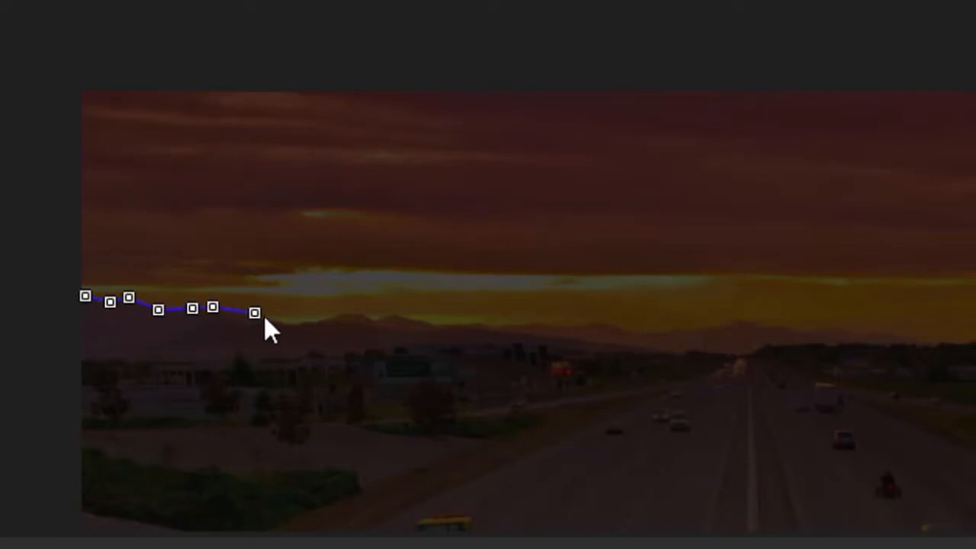
click(289, 319)
click(394, 313)
click(431, 321)
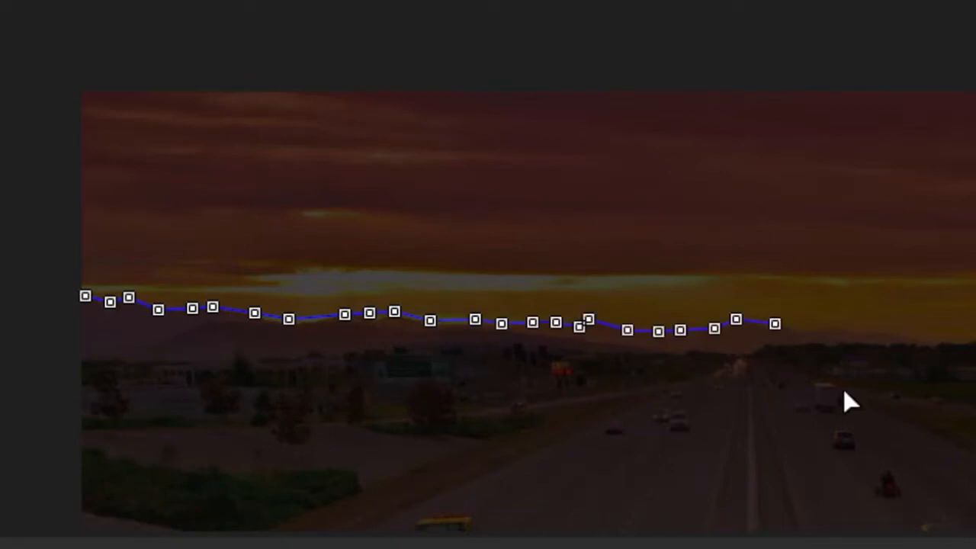
Step: Close the mask outline around the sky by way of the frame's top edge and upper-left corner
click(775, 94)
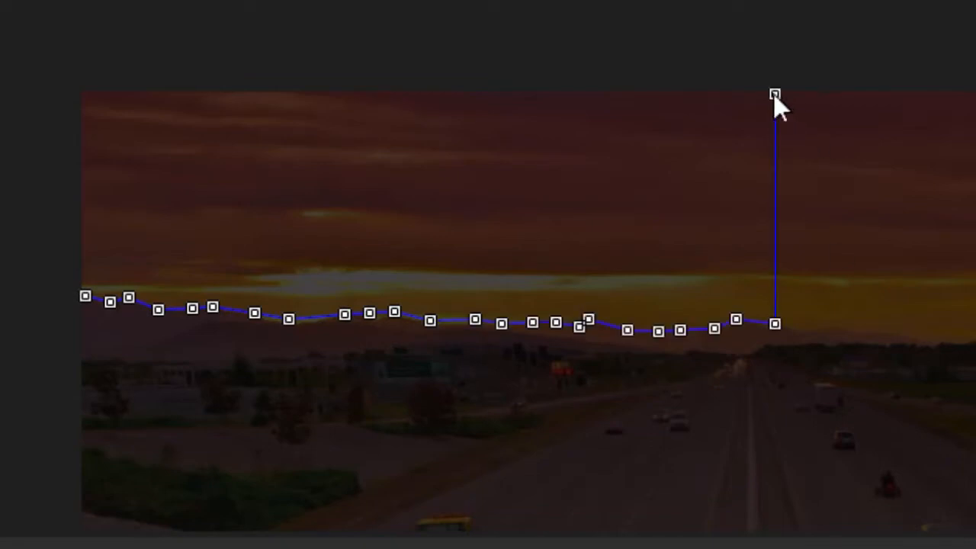
click(84, 92)
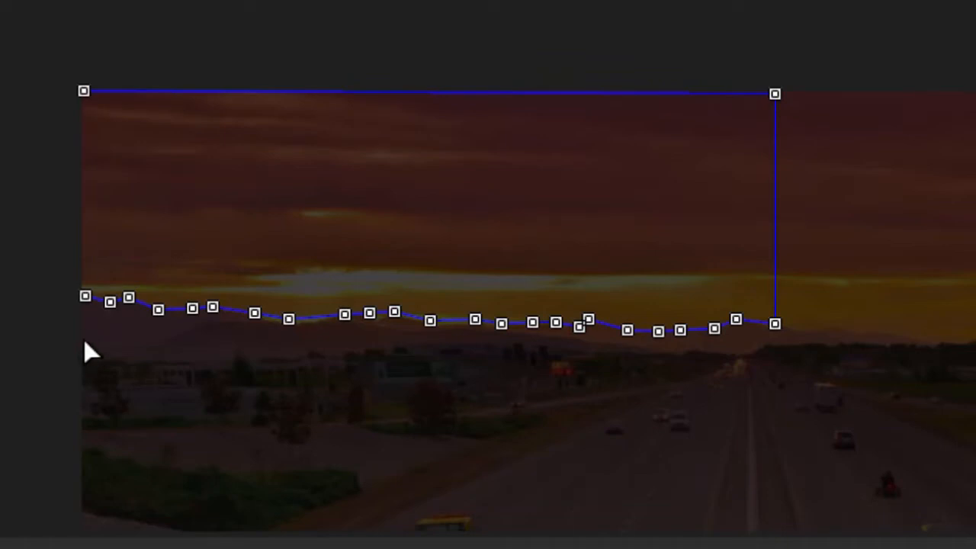
click(85, 297)
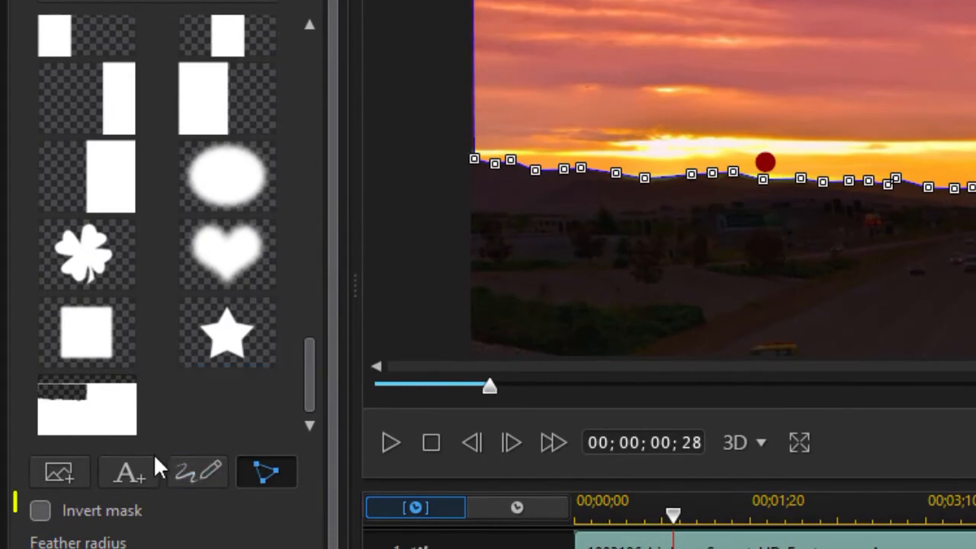
Step: Invert the mask and move its Mask1 keyframe to the start of the clip, then apply the mask
click(42, 520)
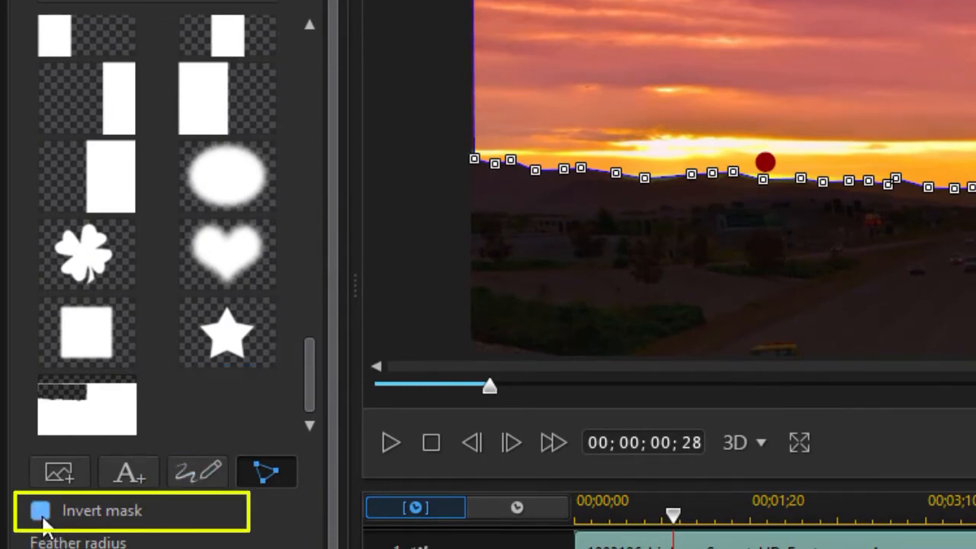
click(41, 514)
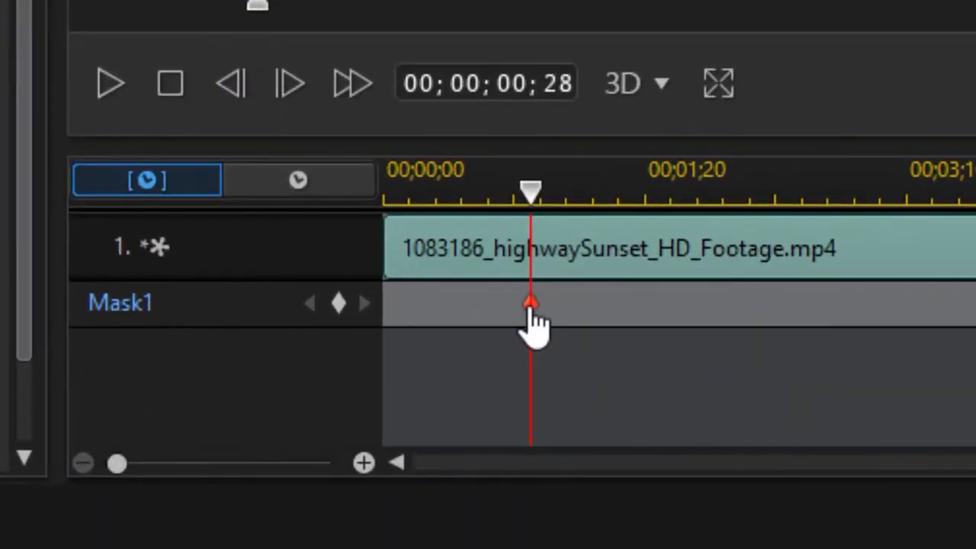
drag(424, 468, 372, 469)
drag(405, 307, 304, 319)
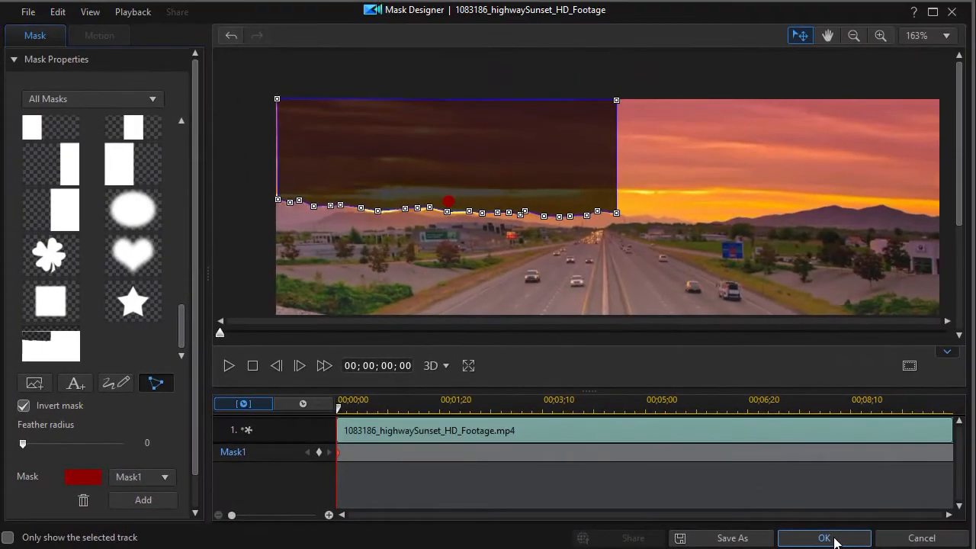
click(825, 538)
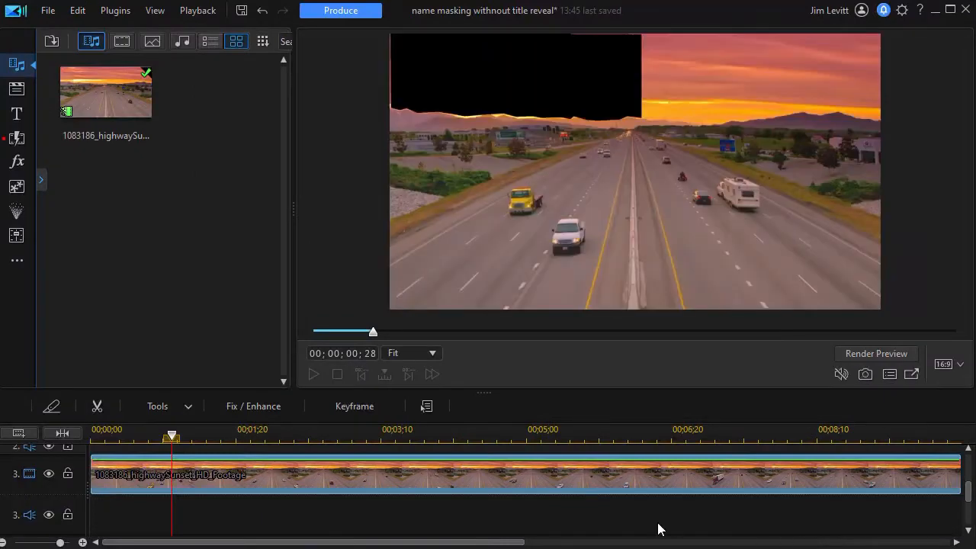
Step: Make the SUNRISE title track visible again and open the title in the Title Designer
drag(972, 499, 967, 462)
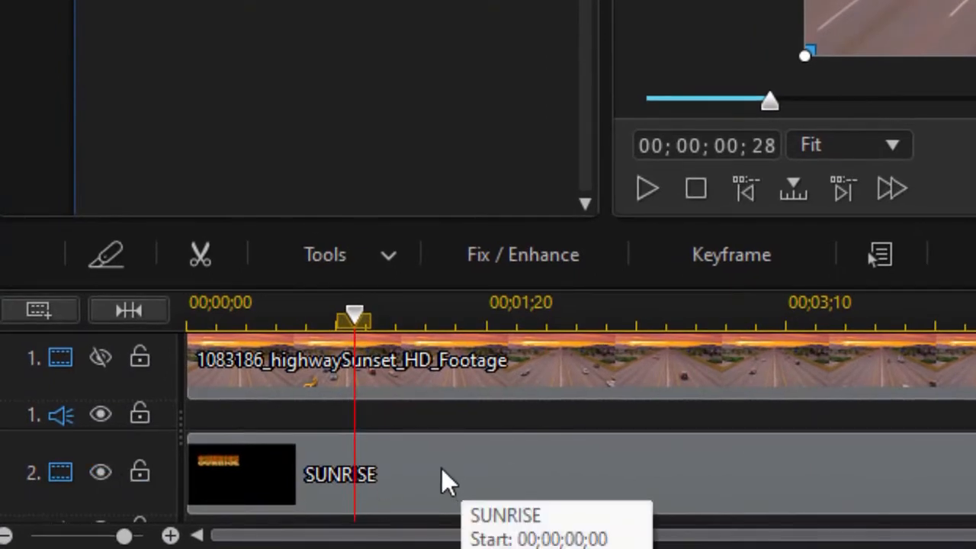
click(441, 468)
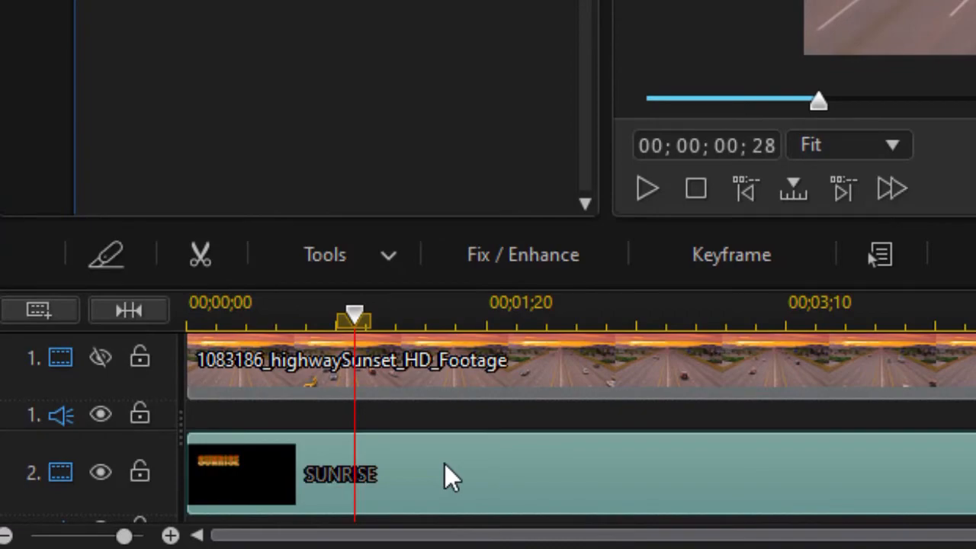
double_click(444, 463)
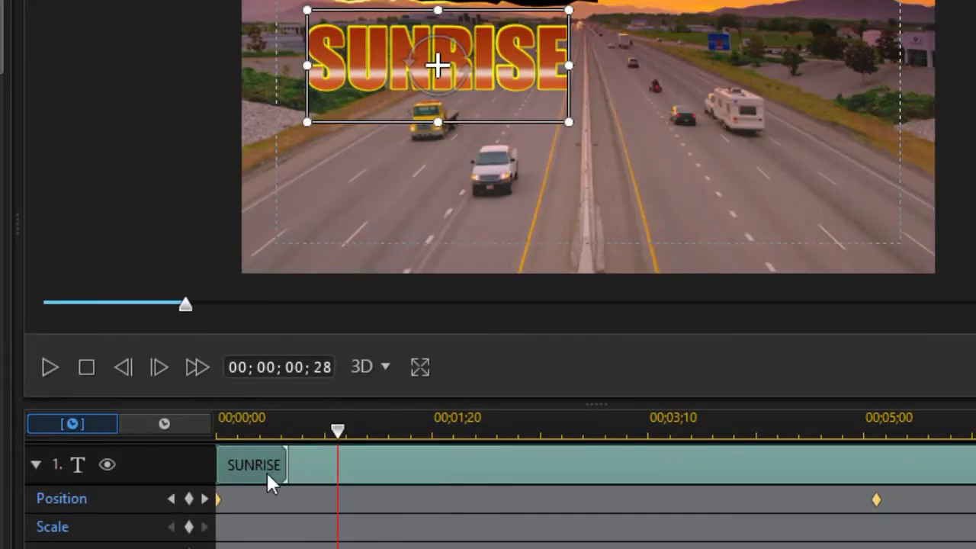
Step: Examine the title's placement at its first and second position keyframes, and close the Title Designer
click(173, 499)
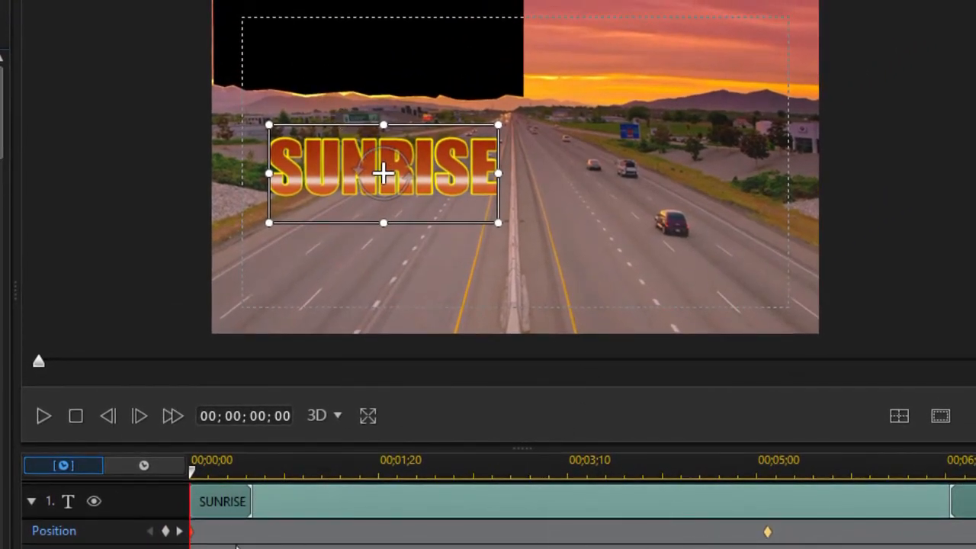
click(180, 531)
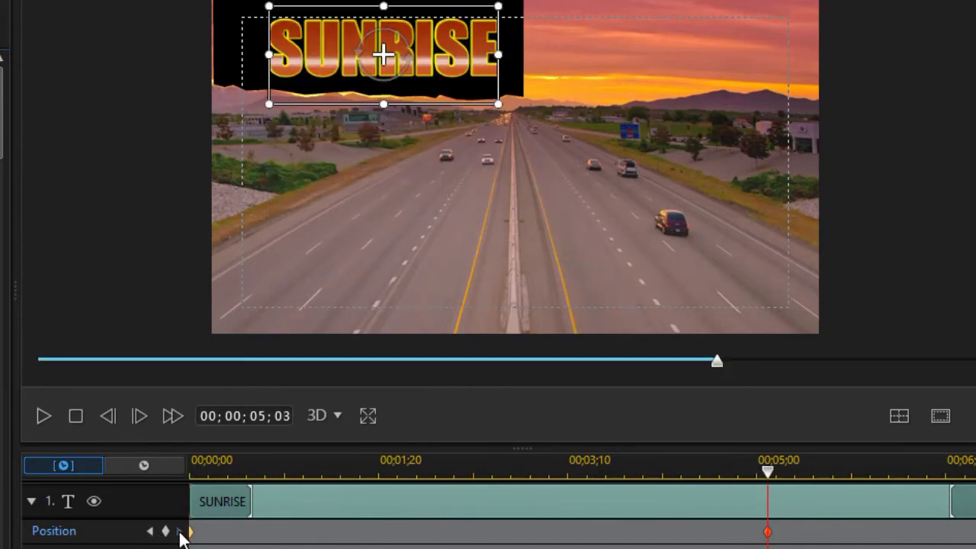
click(768, 533)
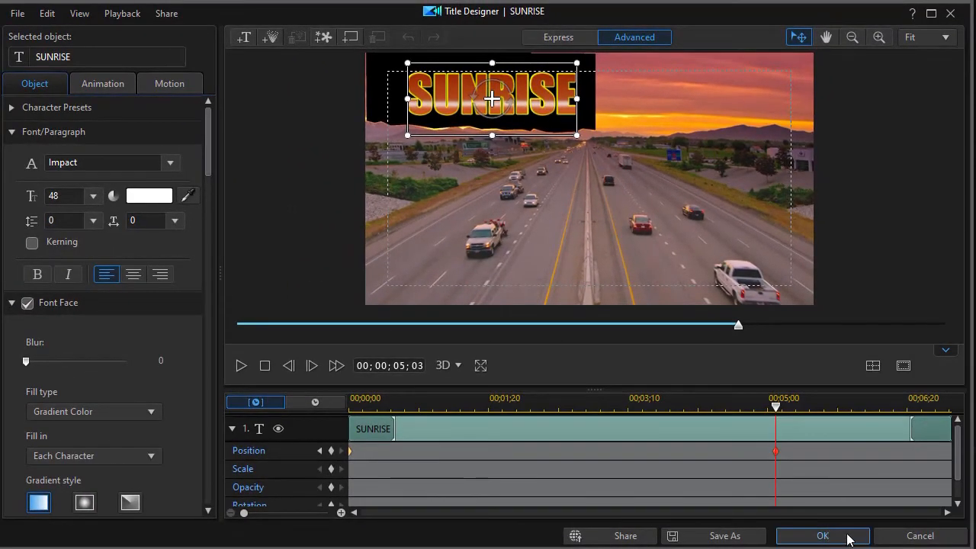
click(917, 539)
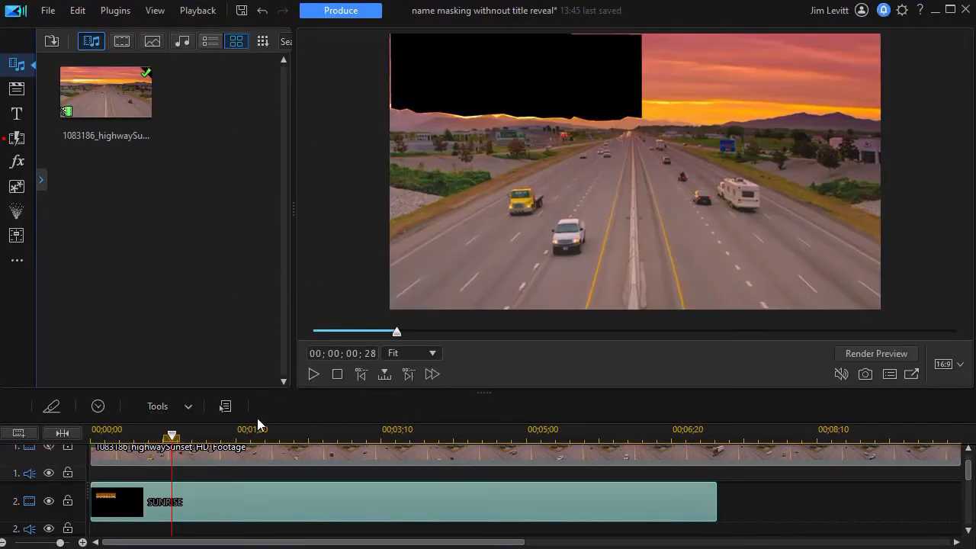
Step: Play the timeline from the beginning to review the title rising into the masked sky, and pause playback
click(337, 374)
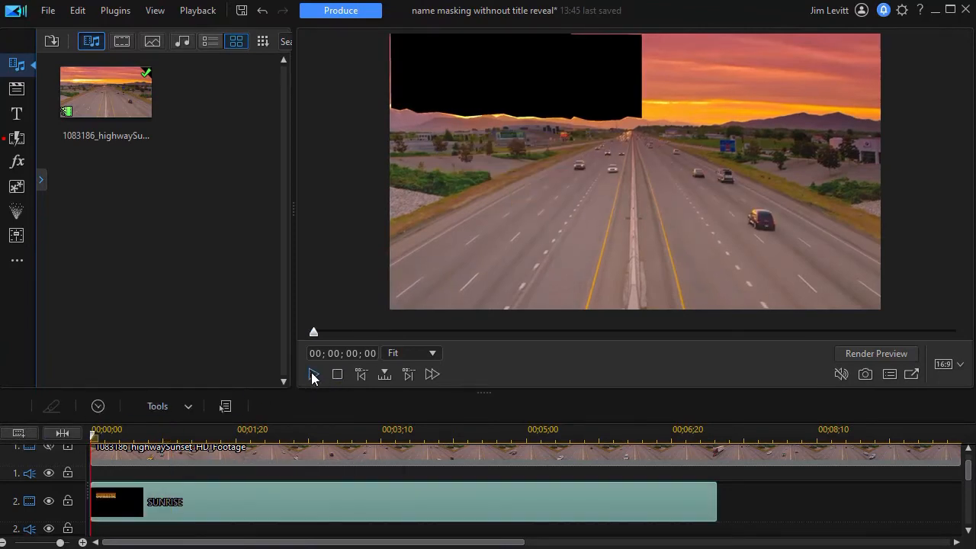
click(313, 374)
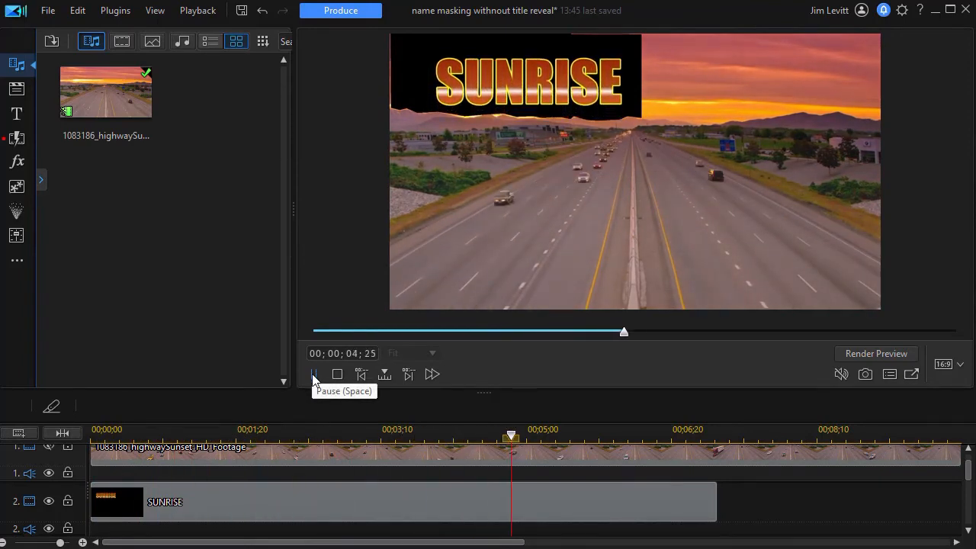
click(313, 374)
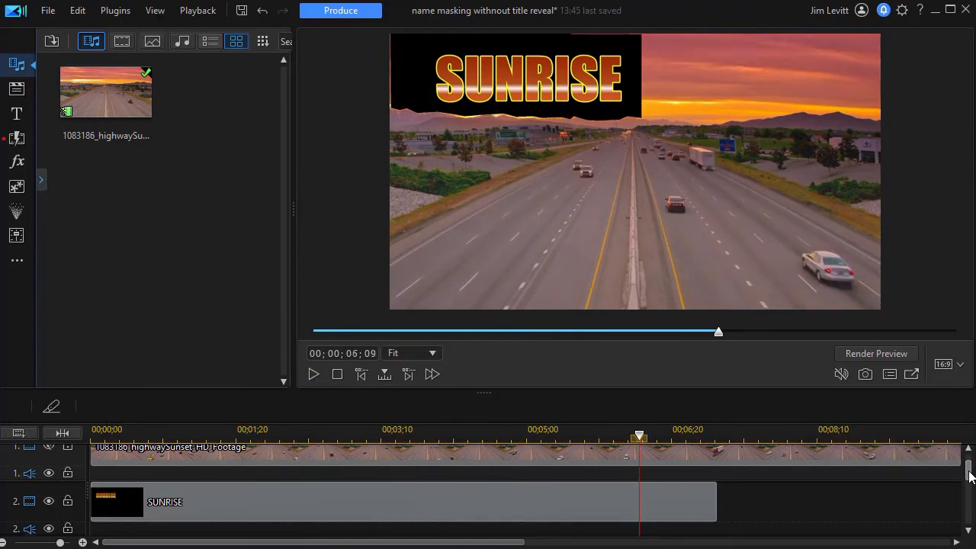
Step: Make the unmasked highway clip on track 1 visible again
scroll(969, 476, up, 1)
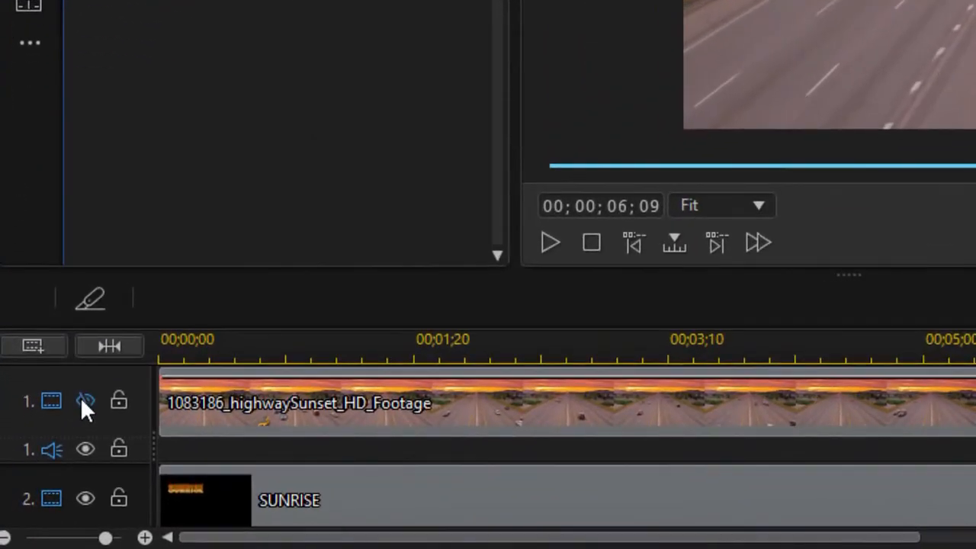
click(87, 397)
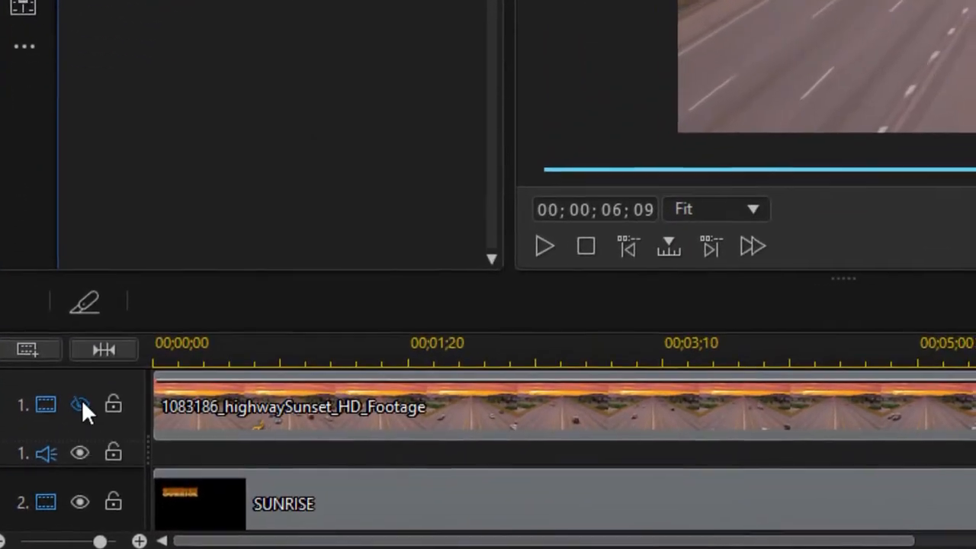